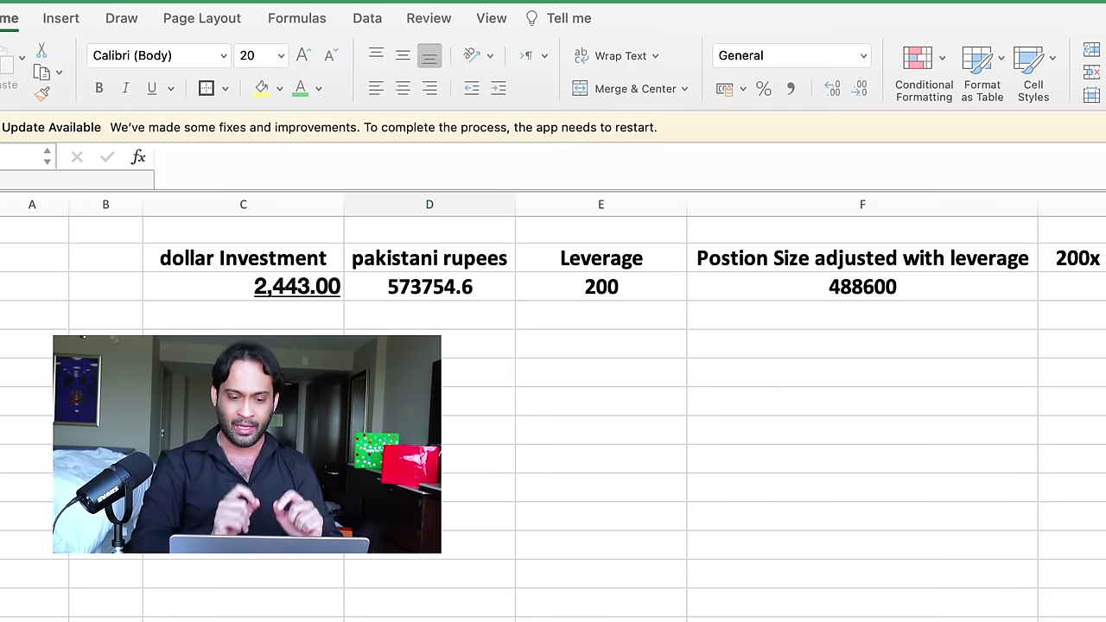
# Step: Examine the dollar investment, Pakistani rupees, leverage and leverage-adjusted position size in row 5, including the position size formula
pyautogui.press('super+Tab')
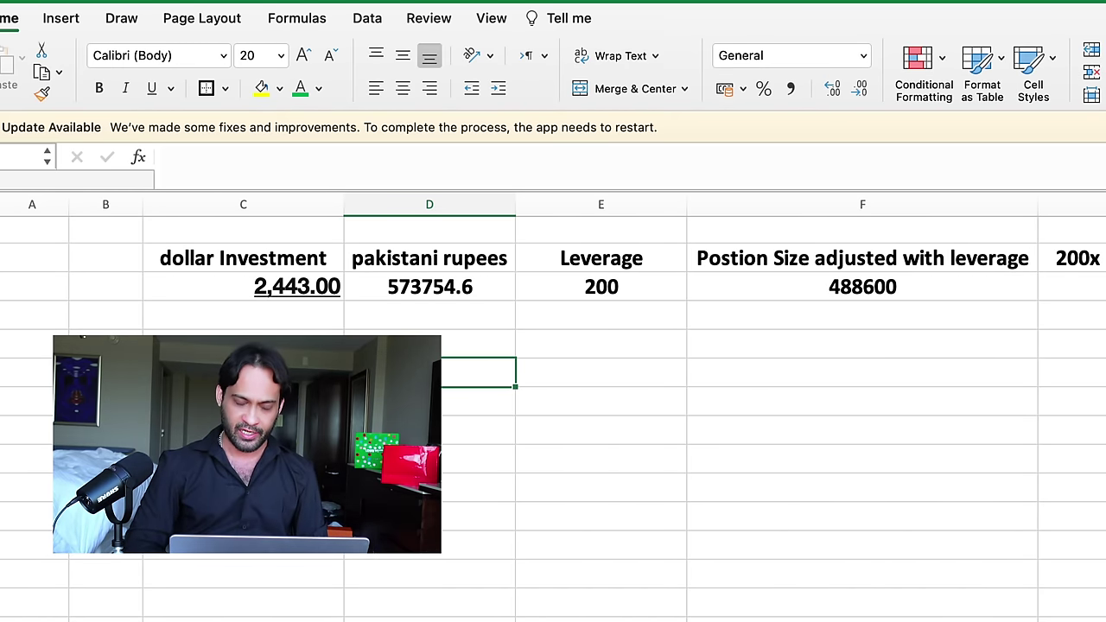
pyautogui.click(268, 331)
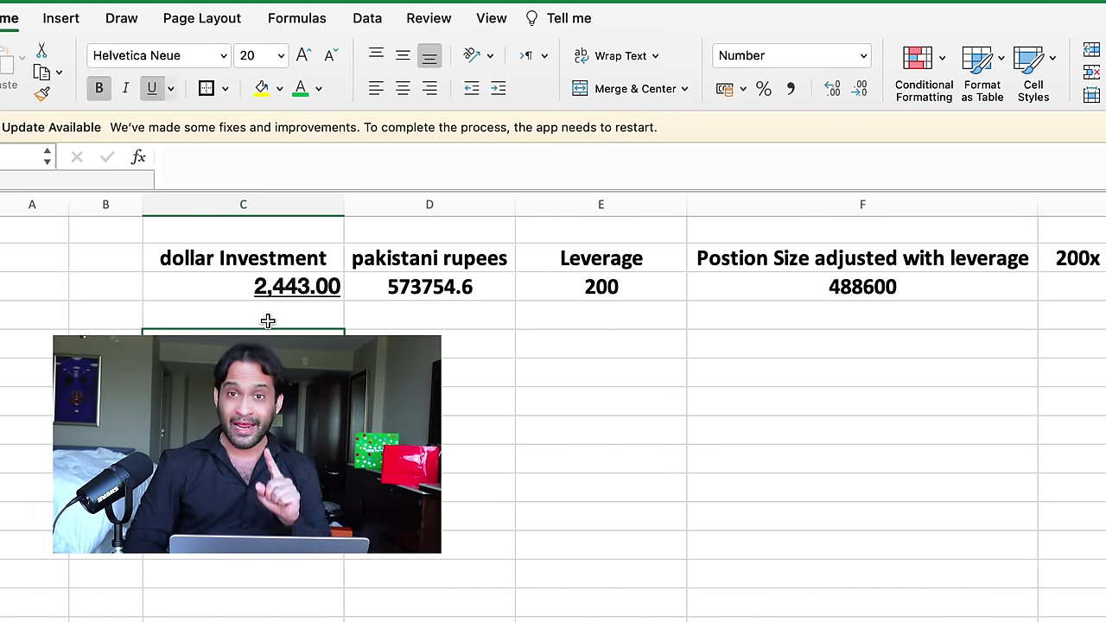
pyautogui.click(246, 290)
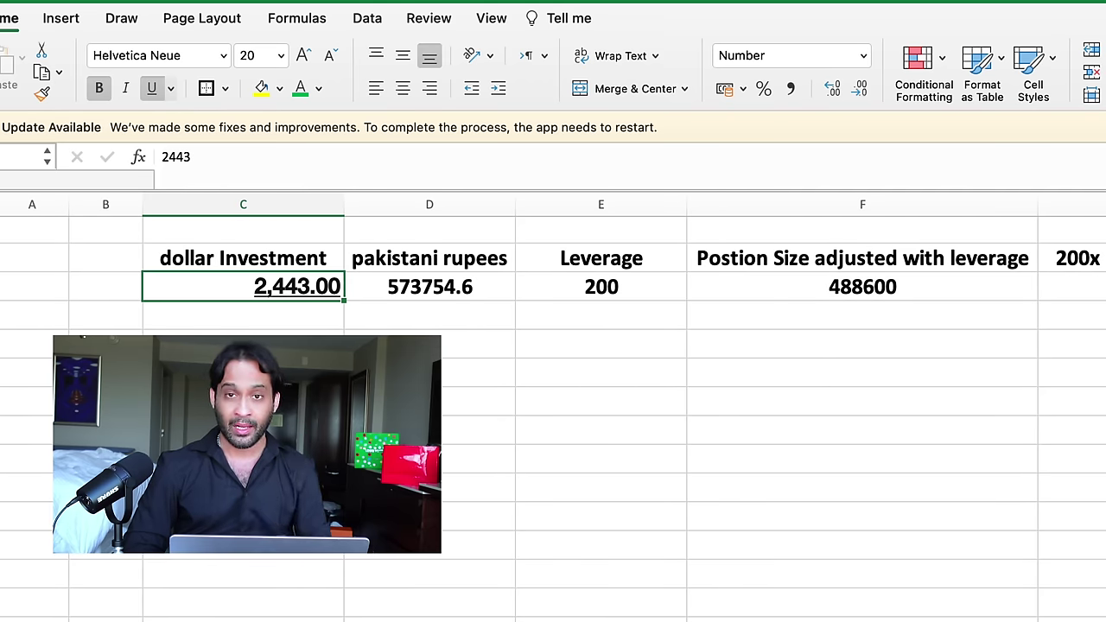
pyautogui.click(432, 291)
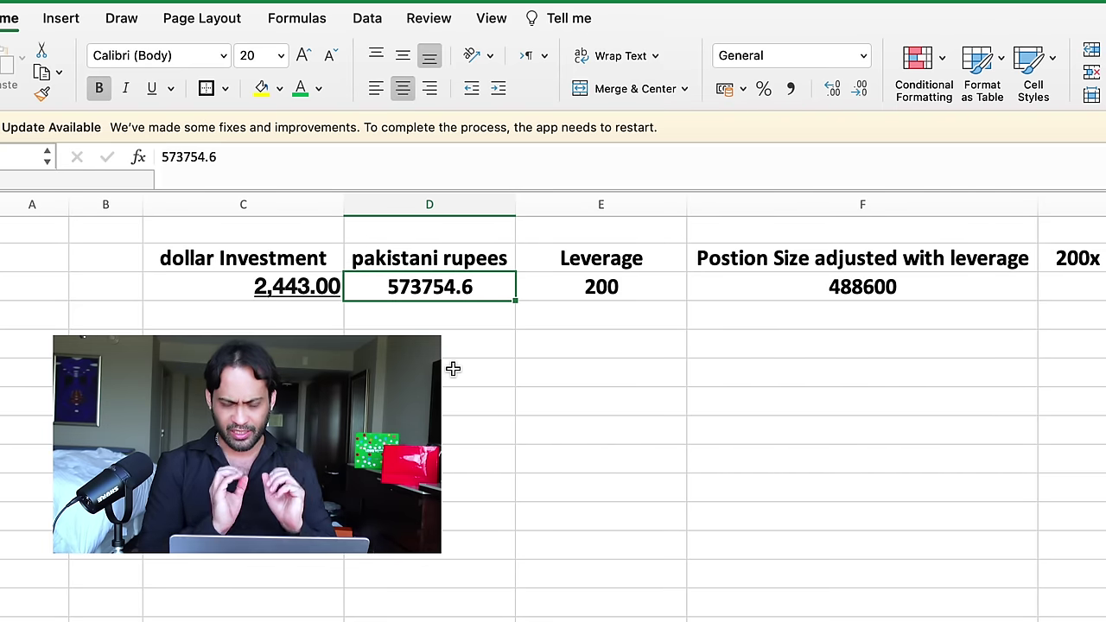
pyautogui.click(620, 290)
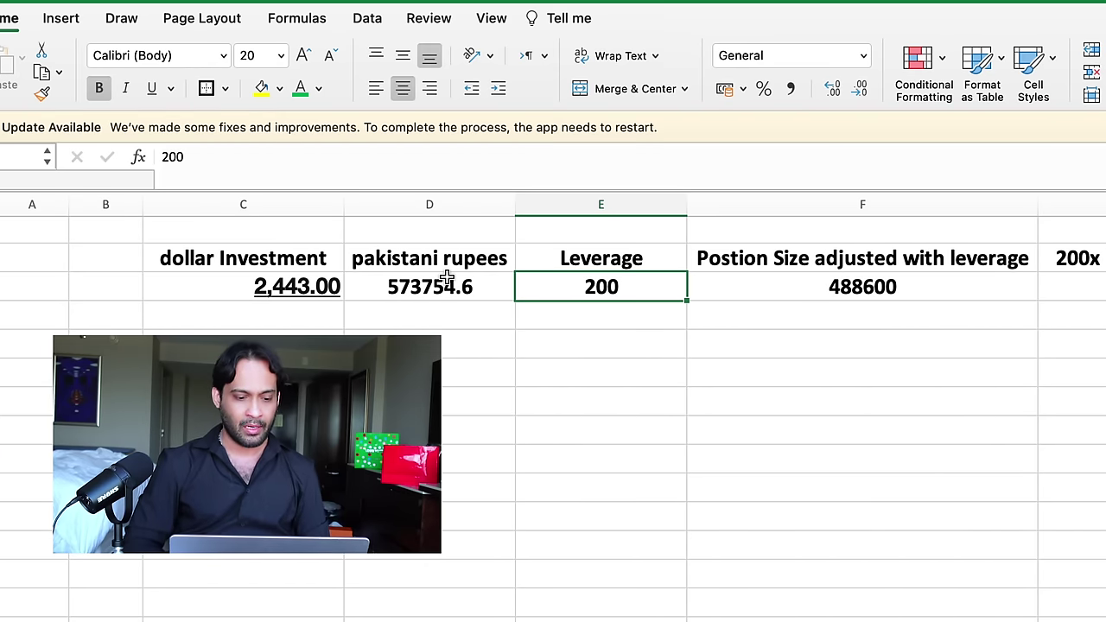
pyautogui.click(846, 294)
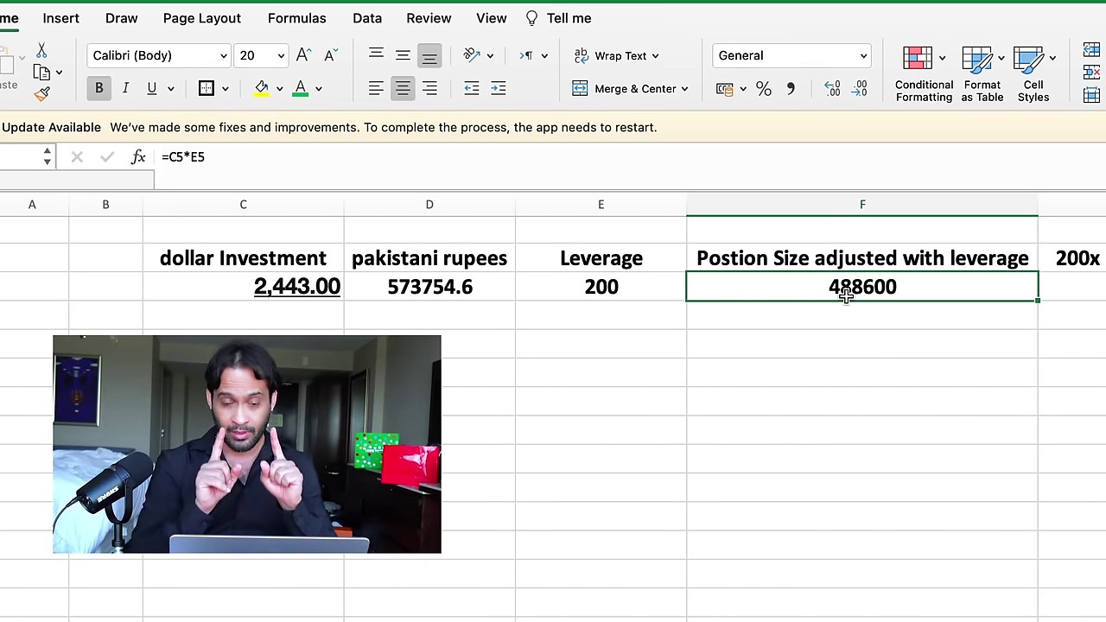
pyautogui.click(326, 288)
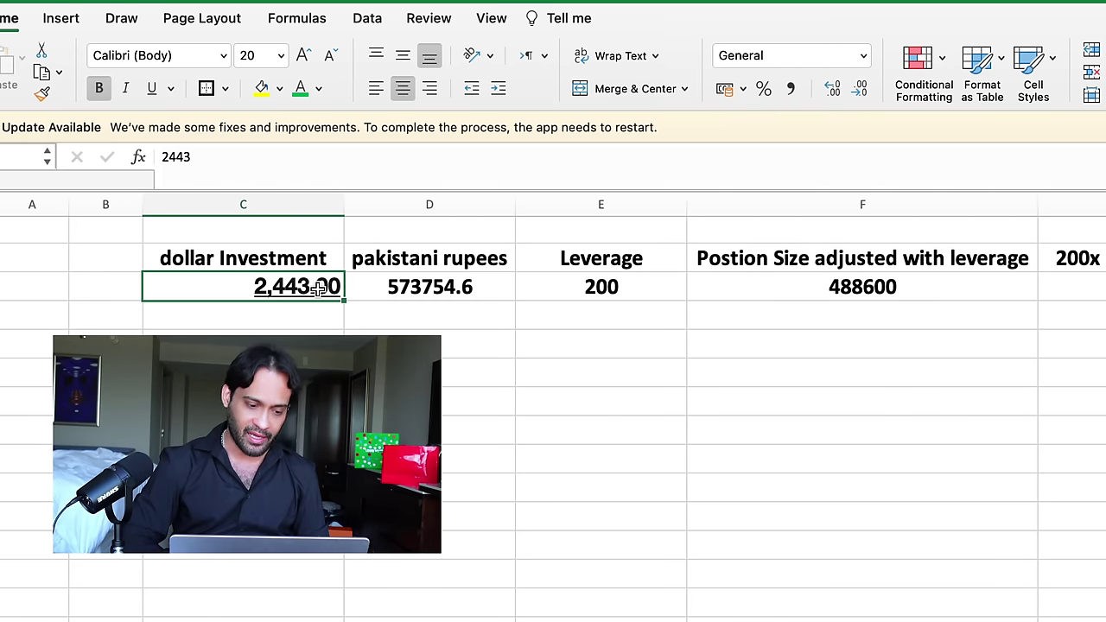
pyautogui.click(884, 294)
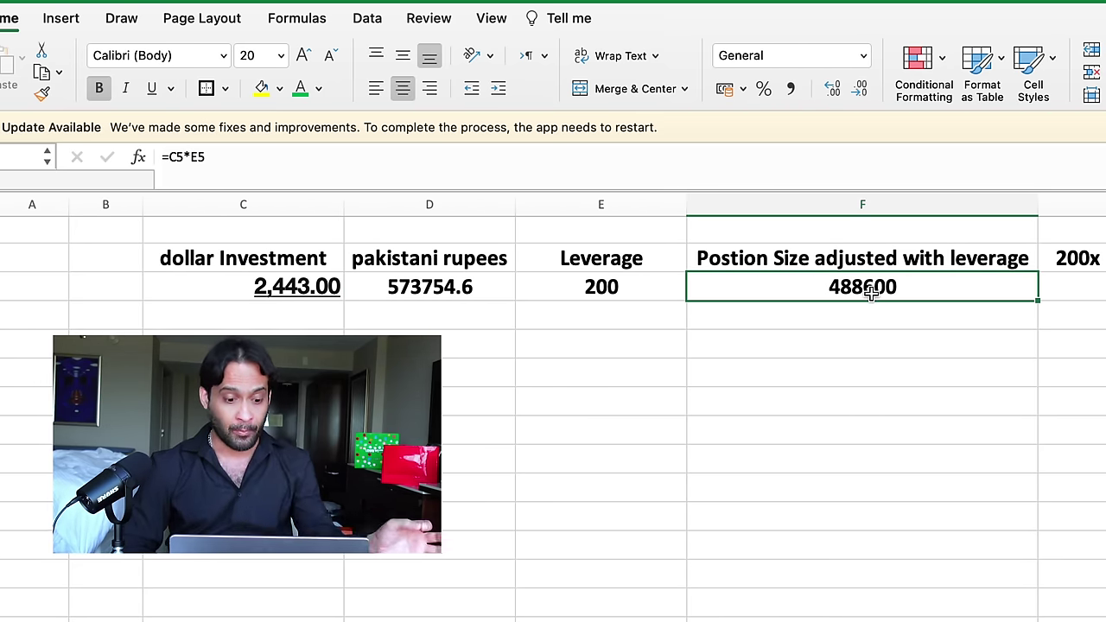
pyautogui.click(465, 288)
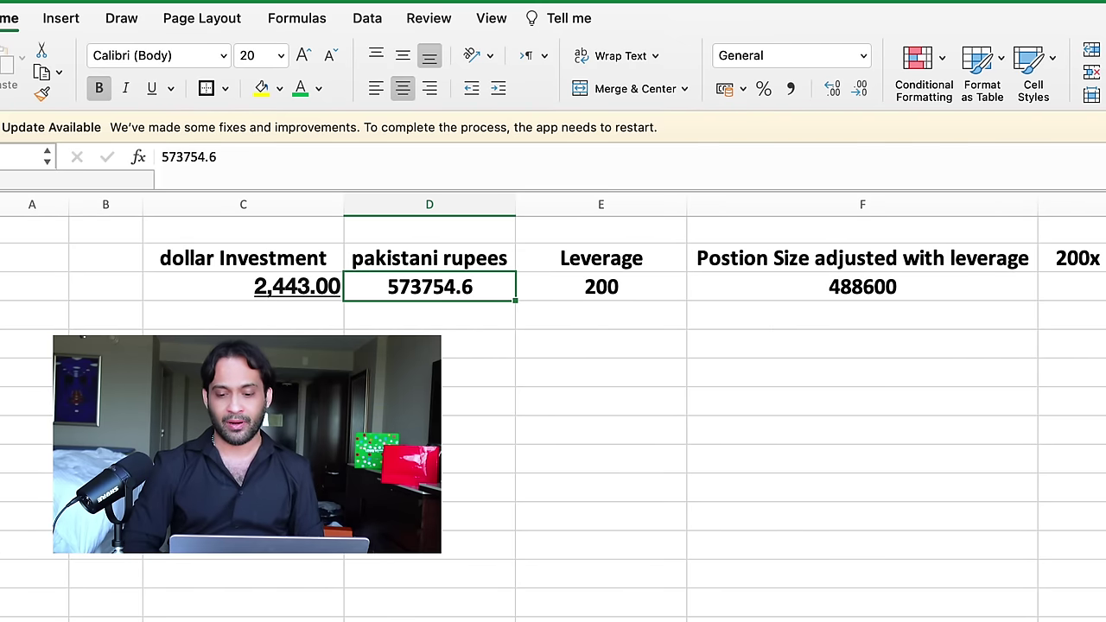
# Step: Set the dollar investment in C5 to 13 and the Pakistani rupees amount in D5 to 4000
pyautogui.click(1071, 287)
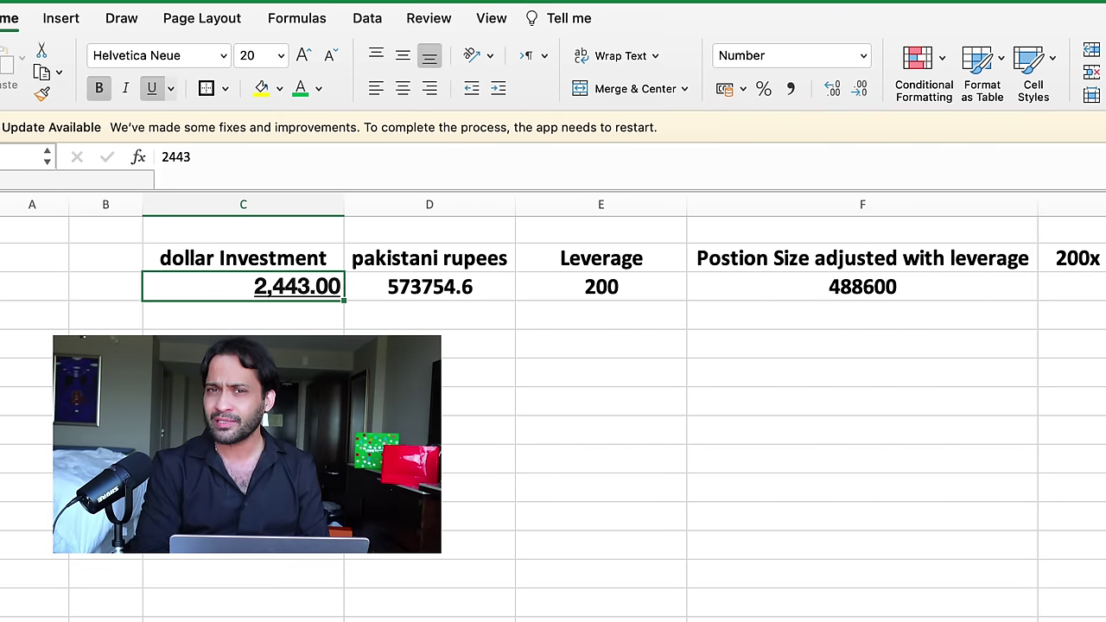
pyautogui.write('13')
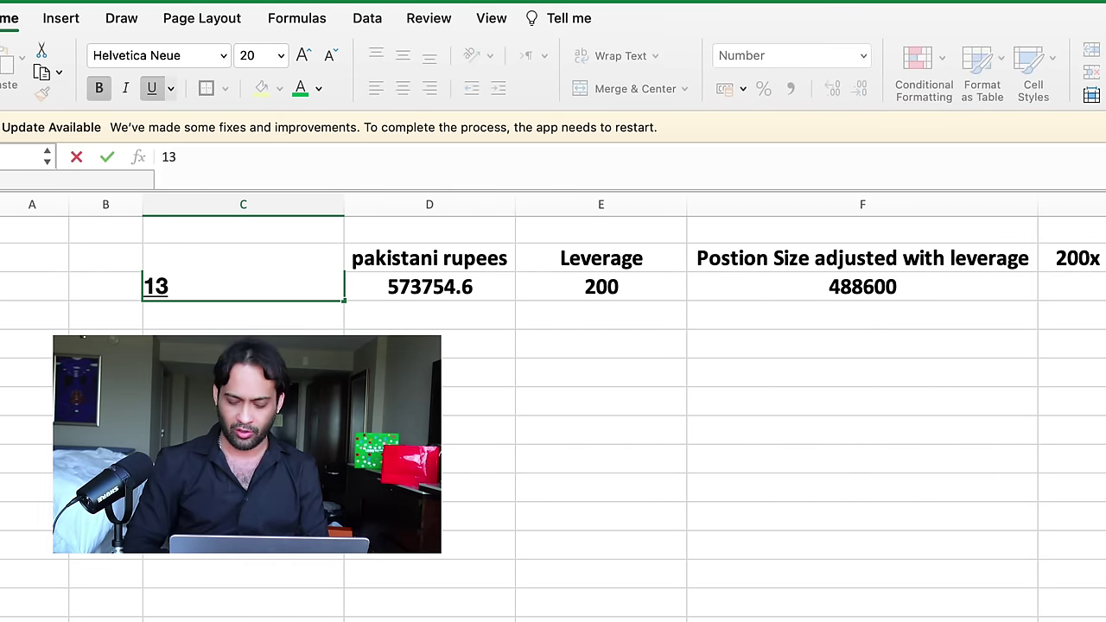
pyautogui.press('Return')
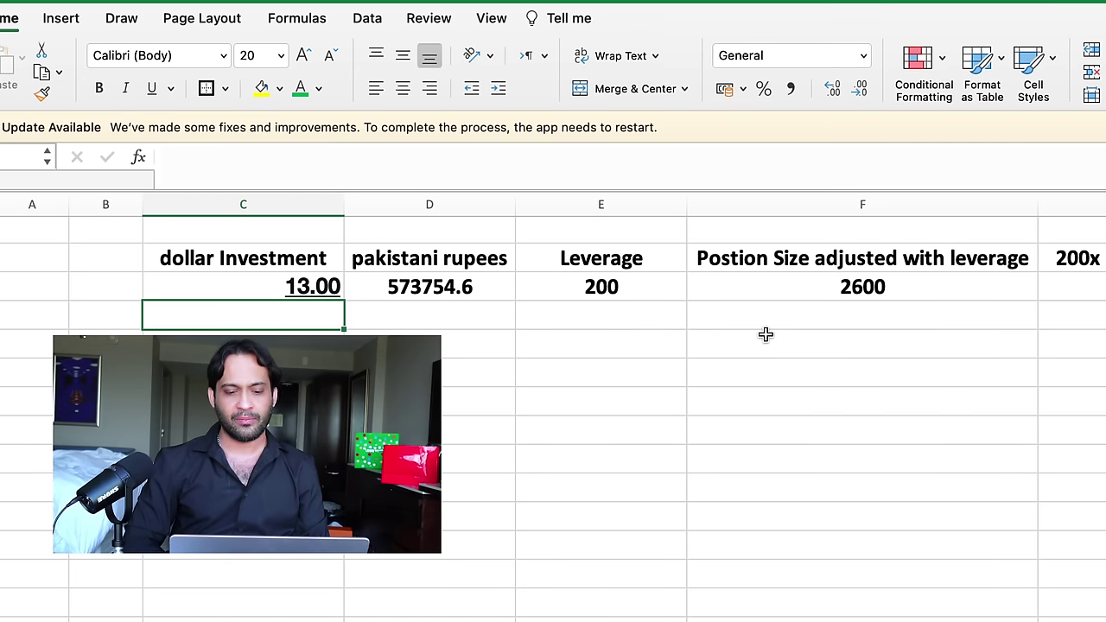
pyautogui.click(640, 294)
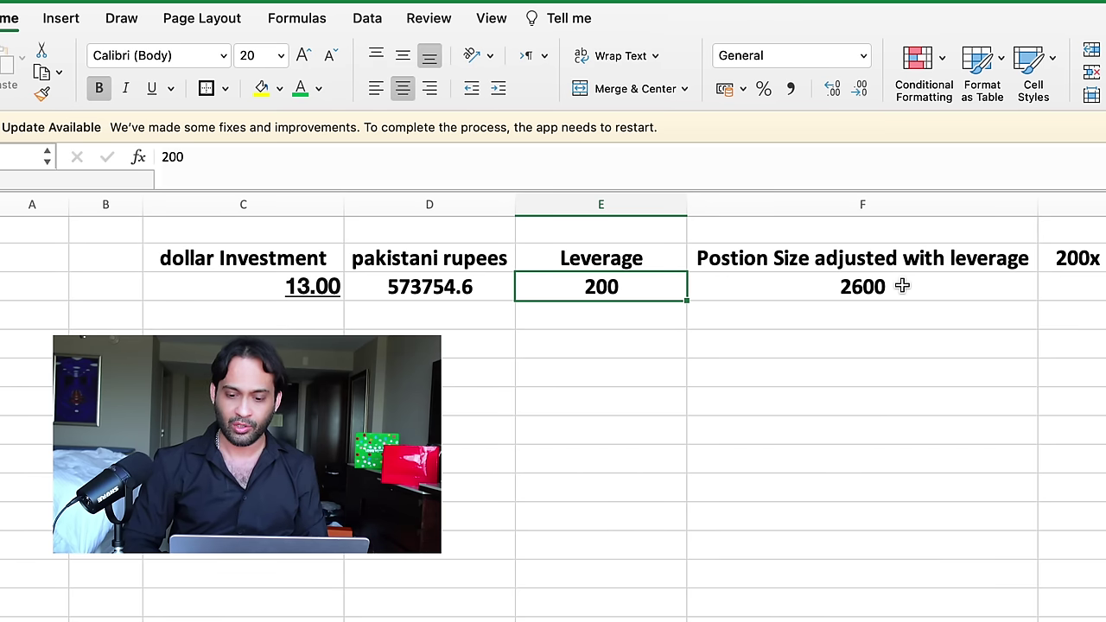
pyautogui.click(406, 289)
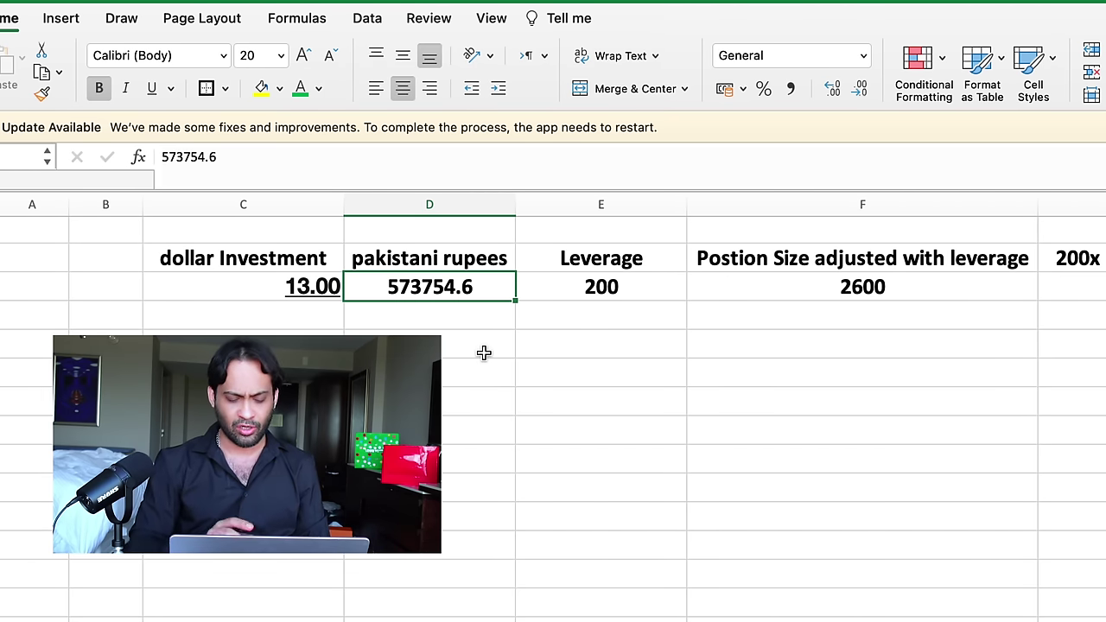
pyautogui.write('4000')
pyautogui.press('Return')
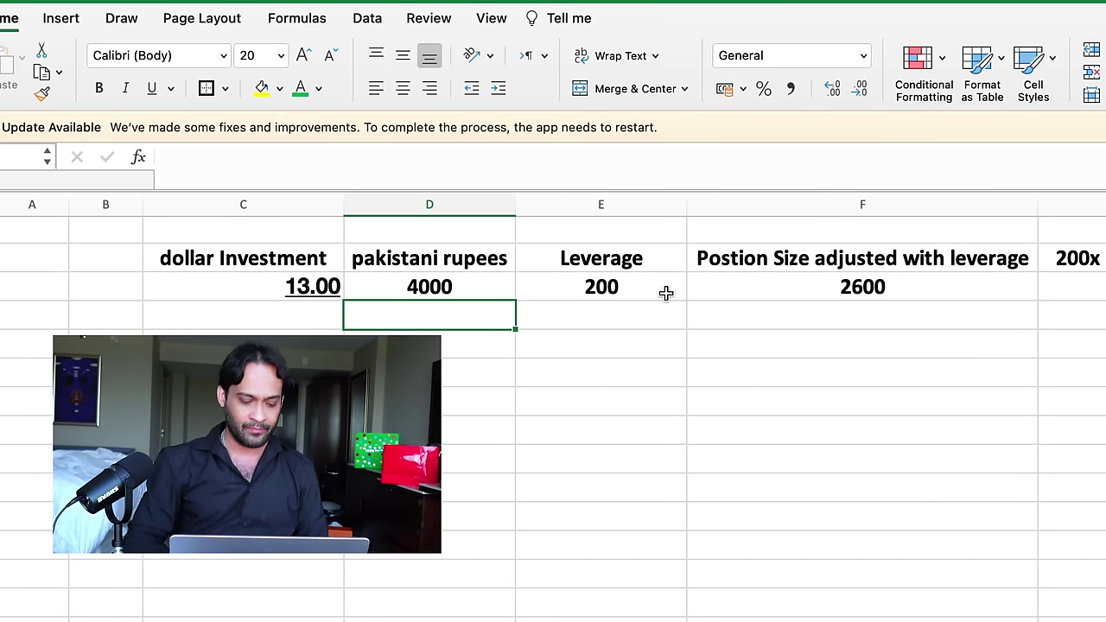
# Step: Restore the Pakistani rupees amount in D5 to 573754.6 and the dollar investment in C5 to 2443
pyautogui.press('Up')
pyautogui.write('573754.6')
pyautogui.press('Left')
pyautogui.write('2443')
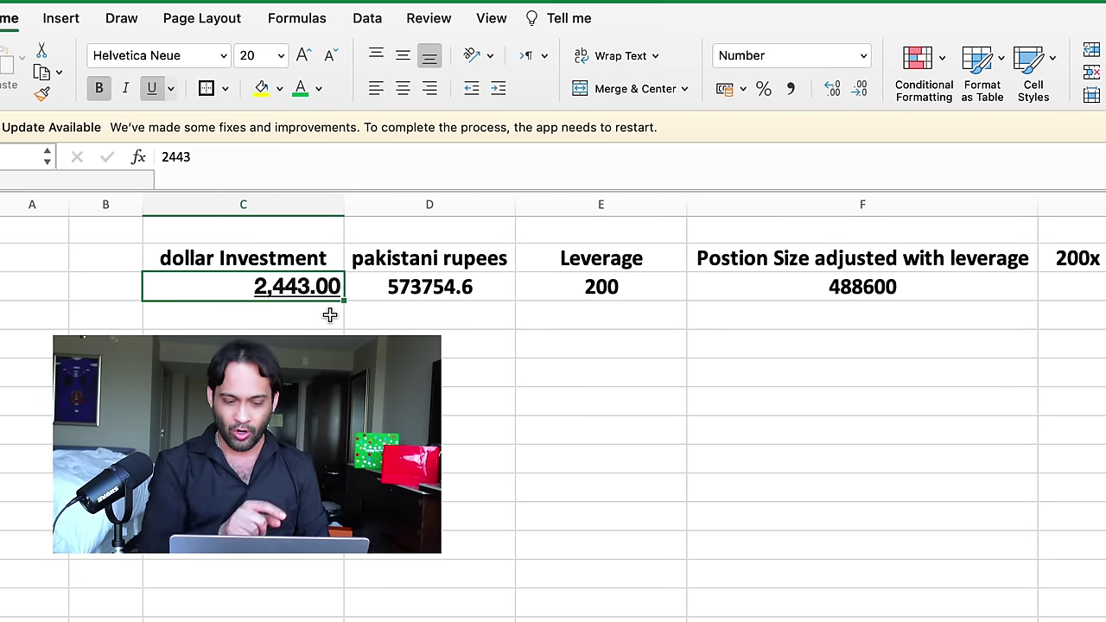
# Step: Examine row 5 from the position size across the XRP entry and current values to the Effect on PNL formula
pyautogui.click(852, 297)
pyautogui.press('Right')
pyautogui.press('Right')
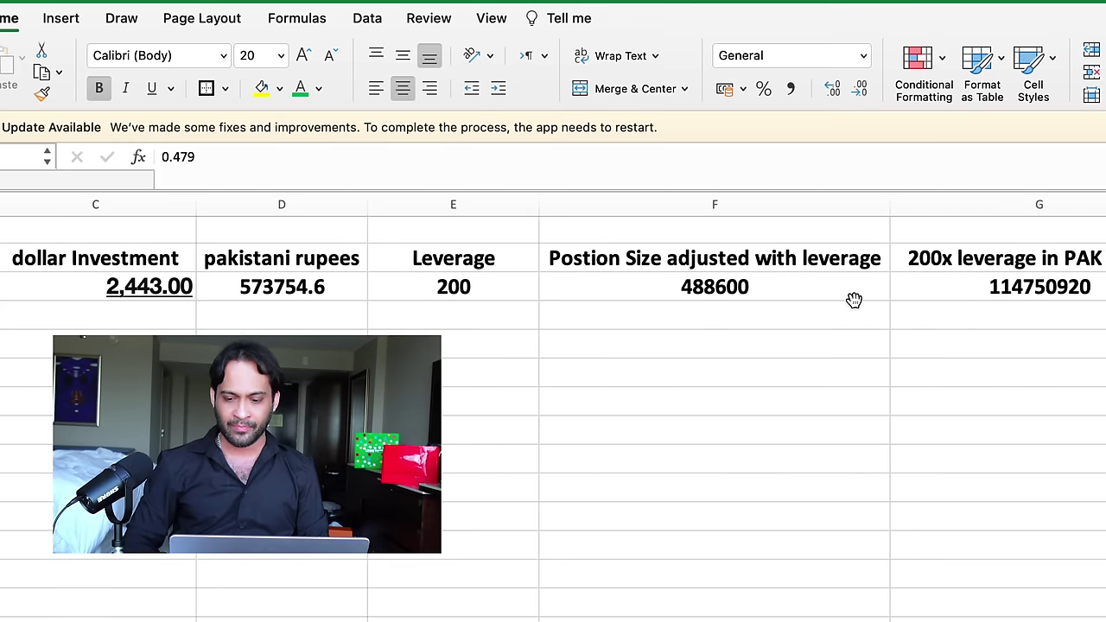
pyautogui.press('Right')
pyautogui.press('Right')
pyautogui.click(839, 276)
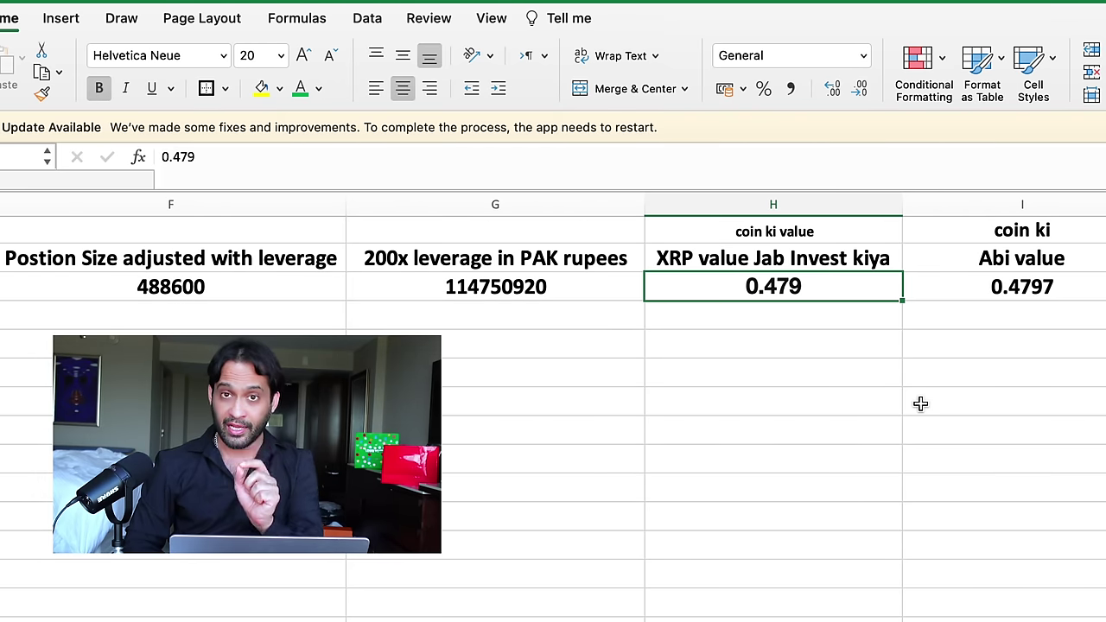
pyautogui.press('Right')
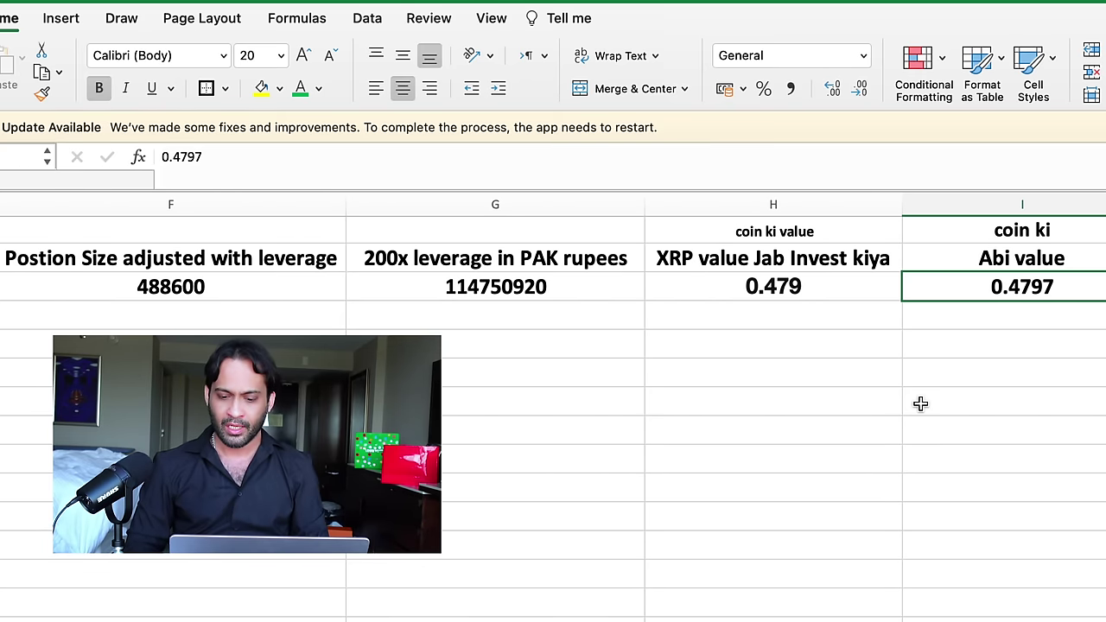
pyautogui.press('Right')
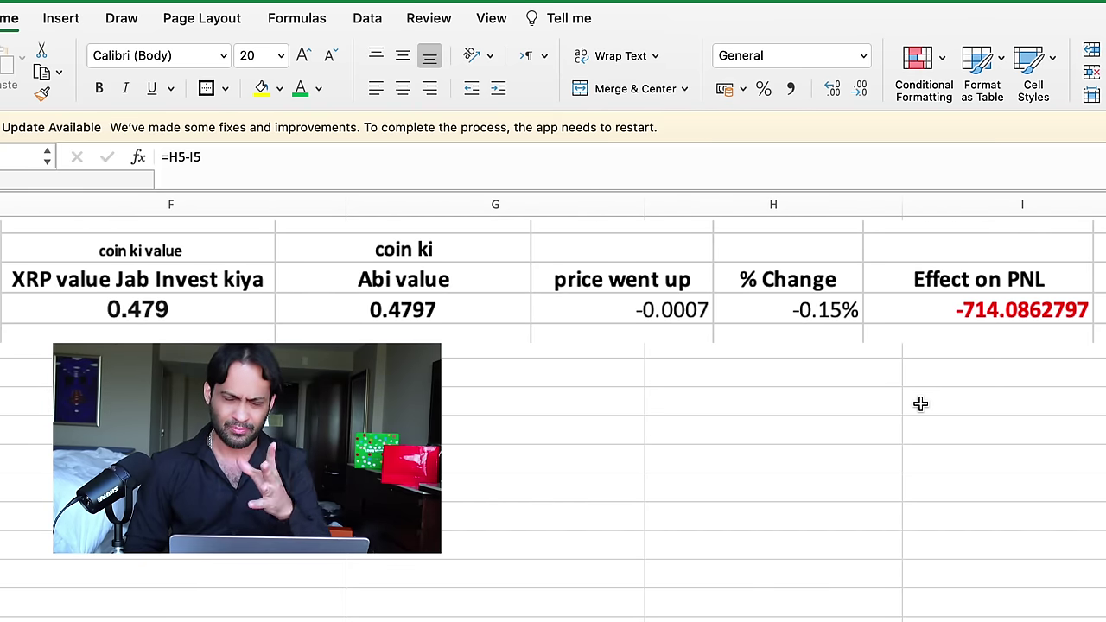
pyautogui.press('Right')
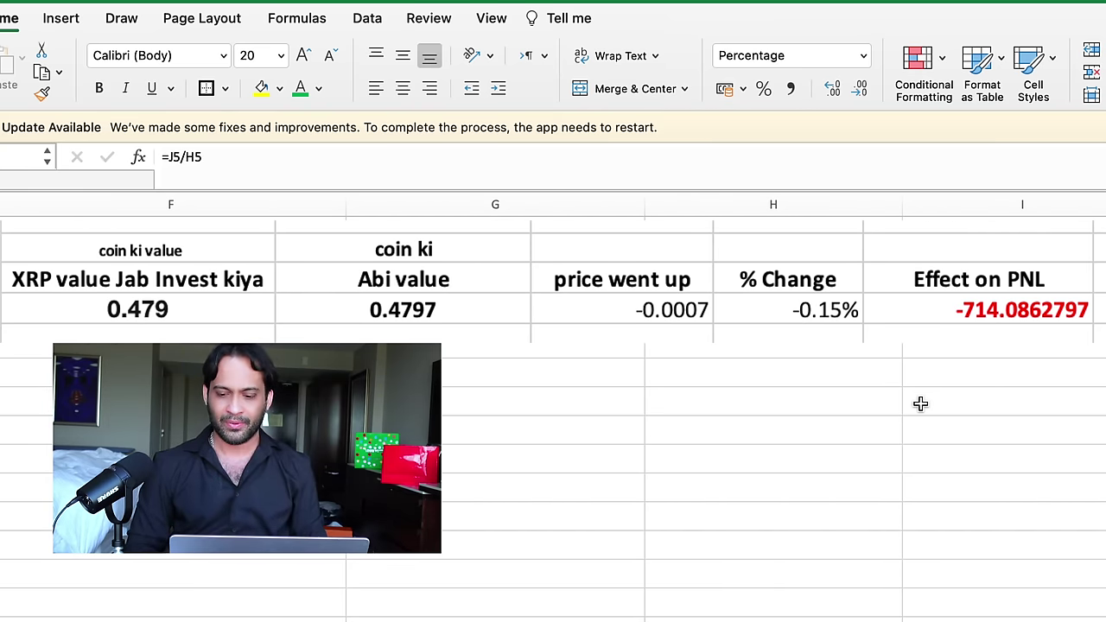
pyautogui.press('Left')
pyautogui.press('Right')
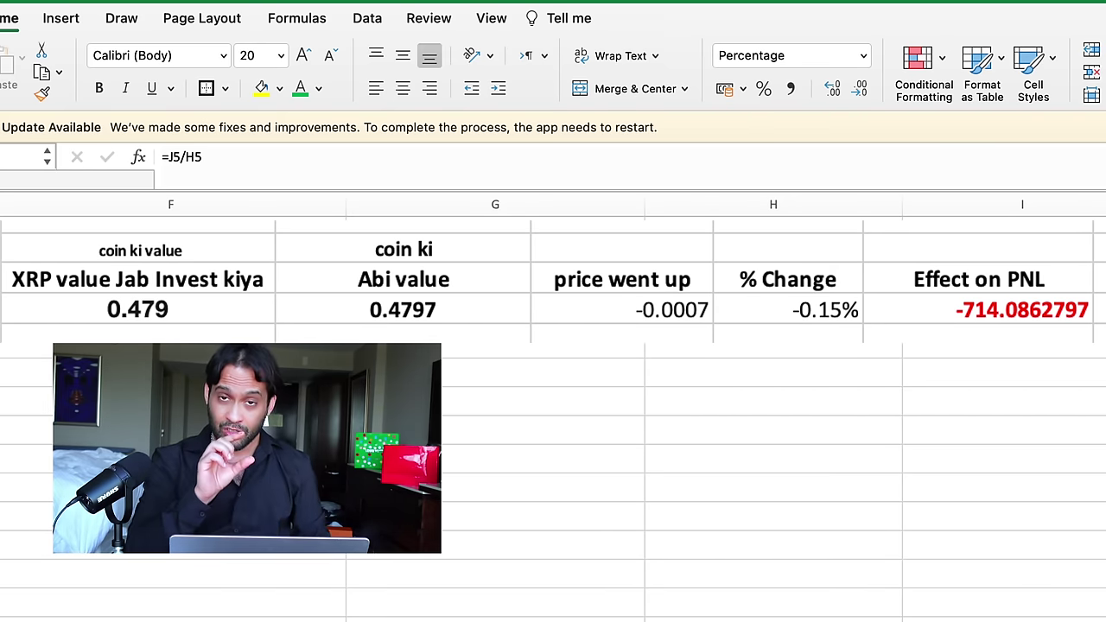
pyautogui.click(1022, 309)
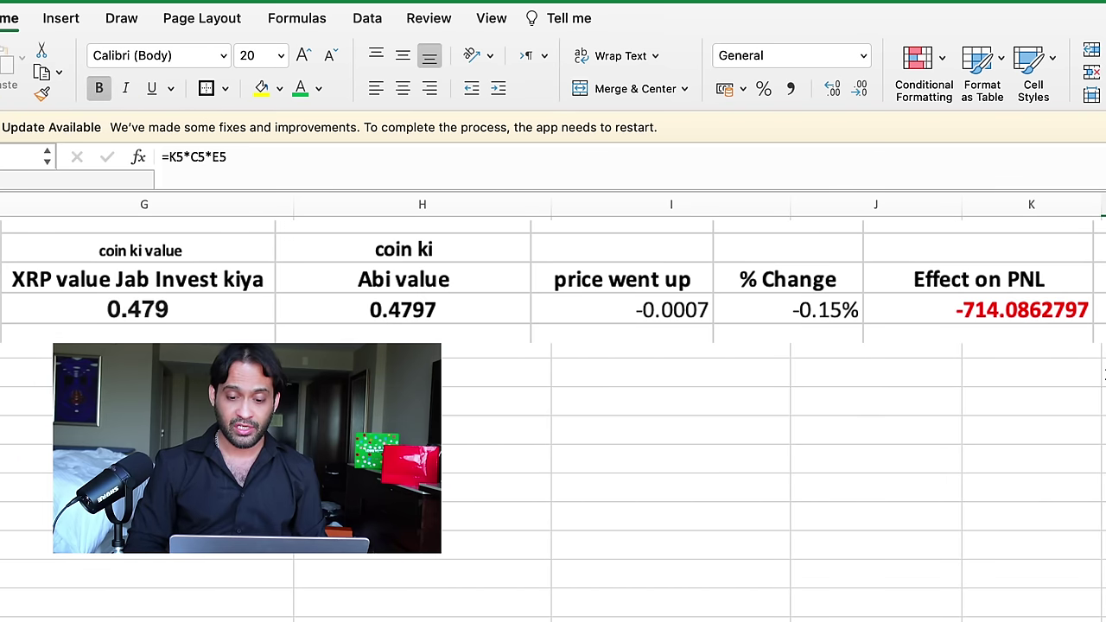
# Step: Trace how the XRP entry and current values feed the price difference, % Change and Effect on PNL formulas in row 5
pyautogui.click(1071, 288)
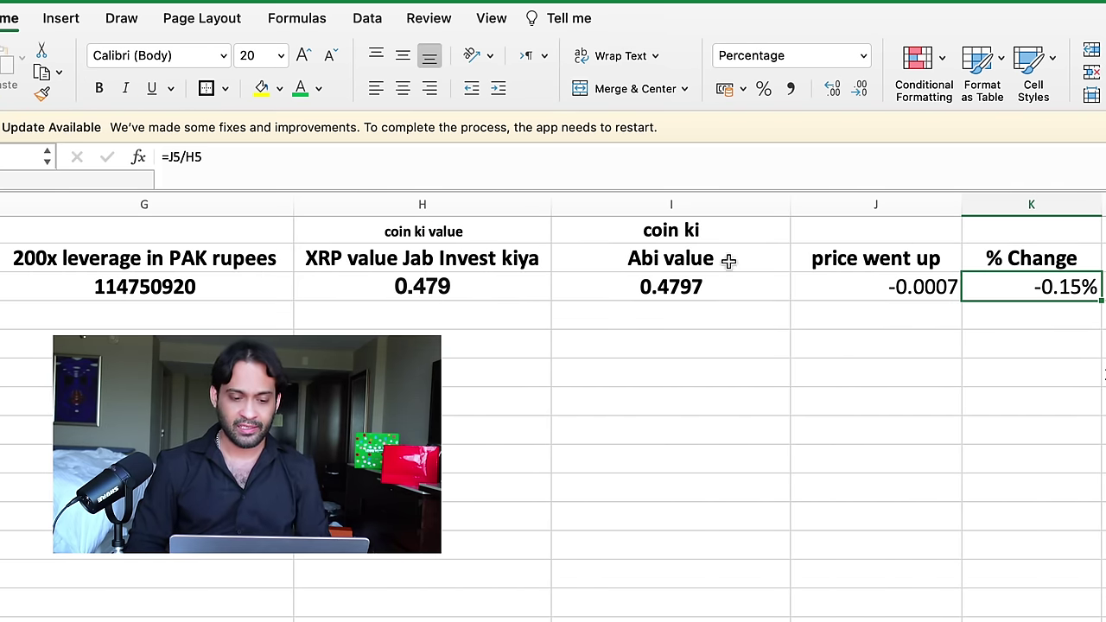
pyautogui.click(622, 286)
pyautogui.click(498, 286)
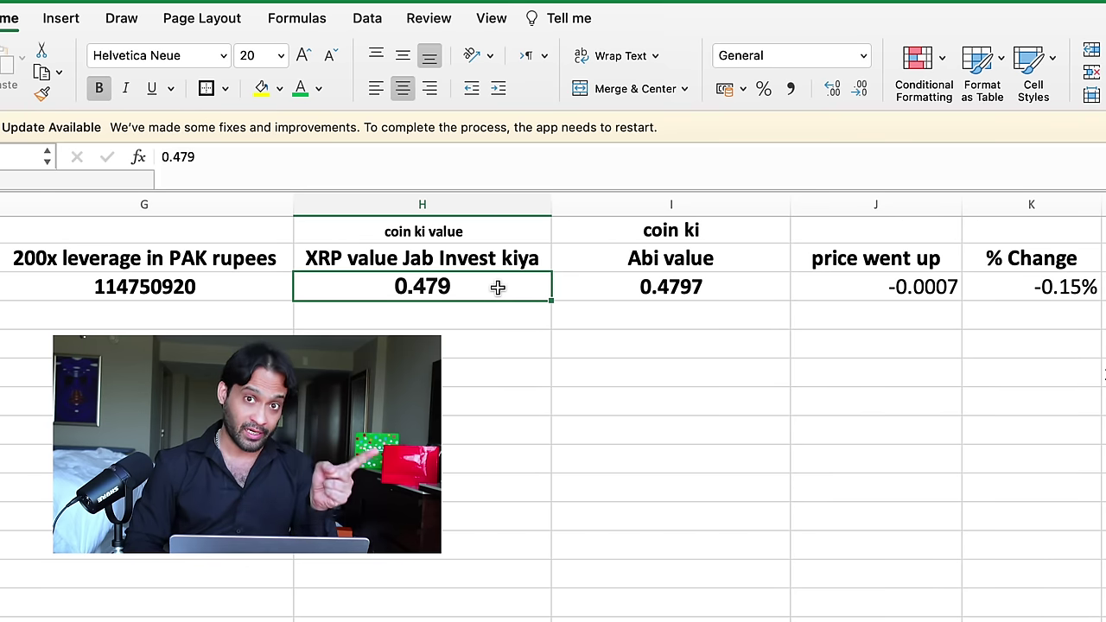
pyautogui.click(663, 293)
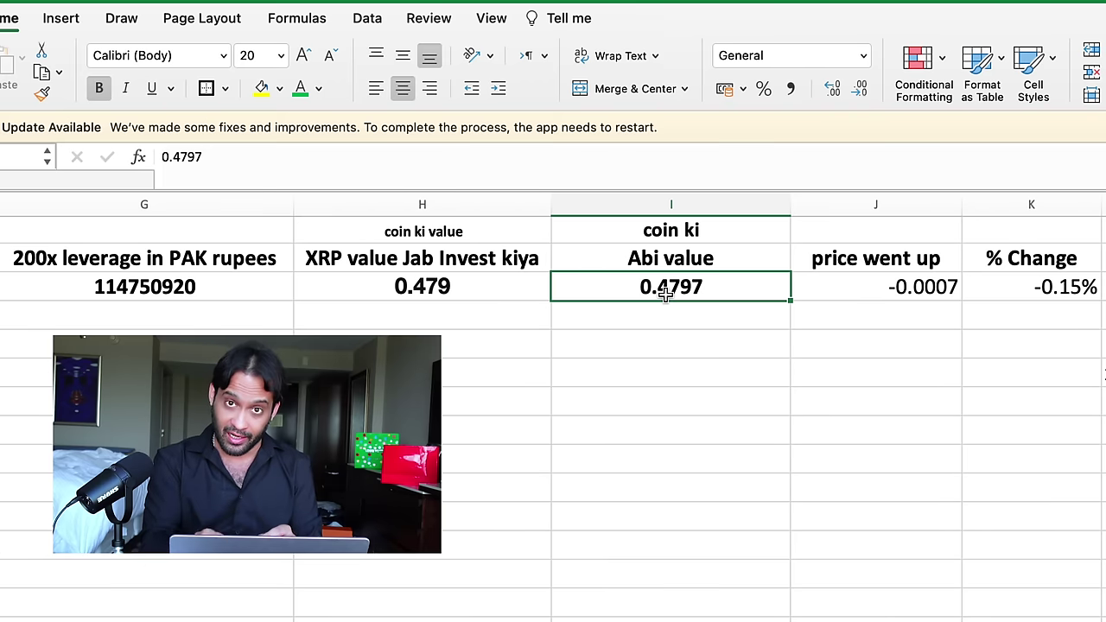
pyautogui.click(809, 286)
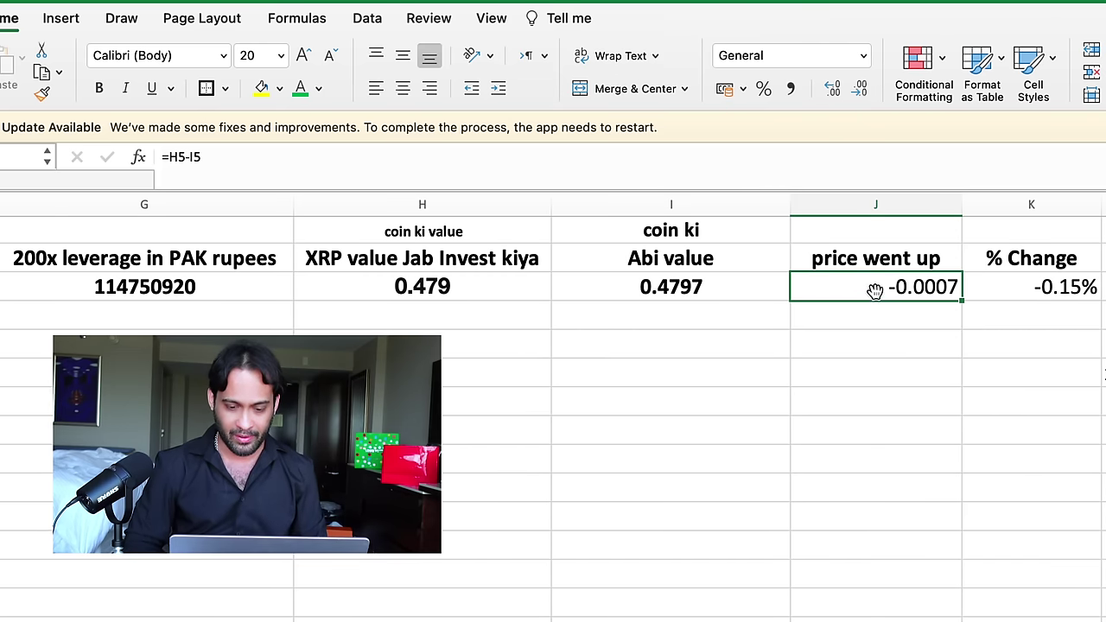
pyautogui.click(443, 287)
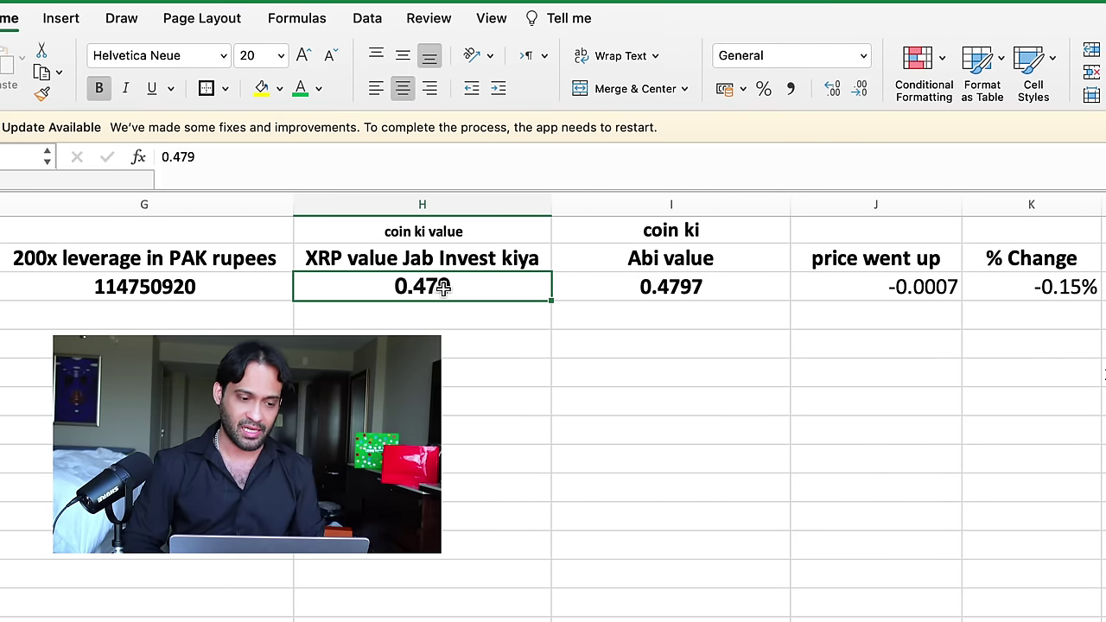
pyautogui.click(1033, 287)
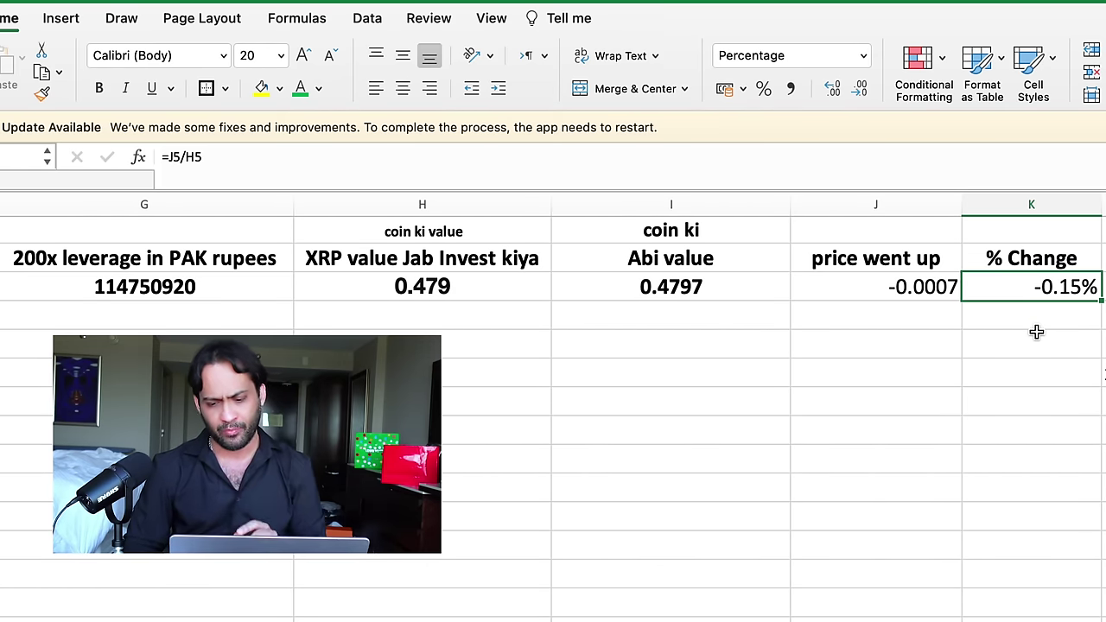
pyautogui.press('Right')
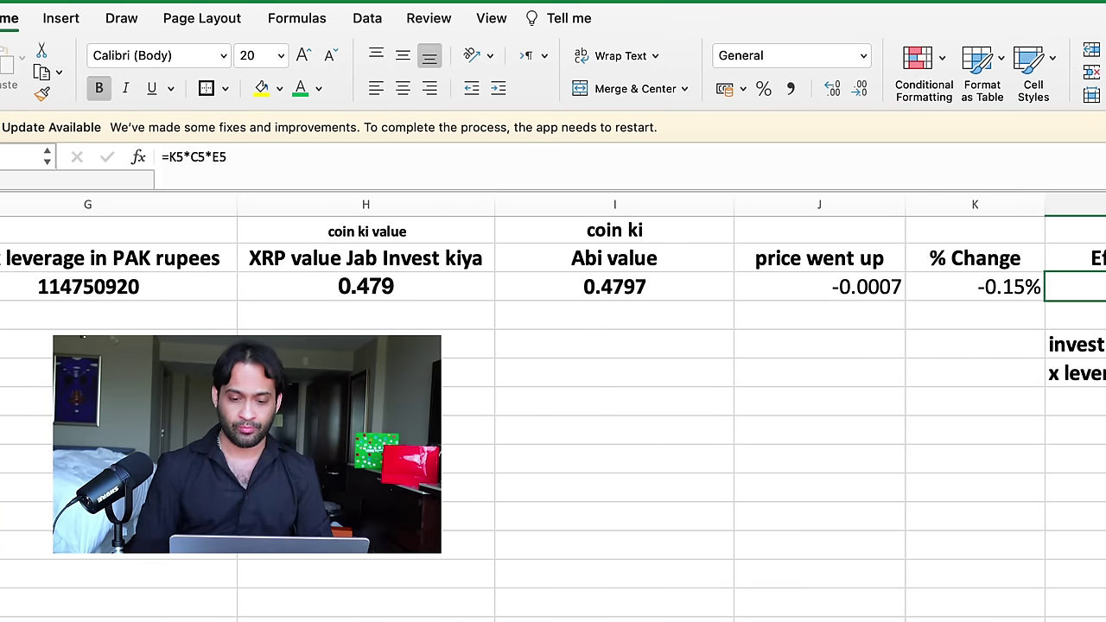
pyautogui.click(1008, 288)
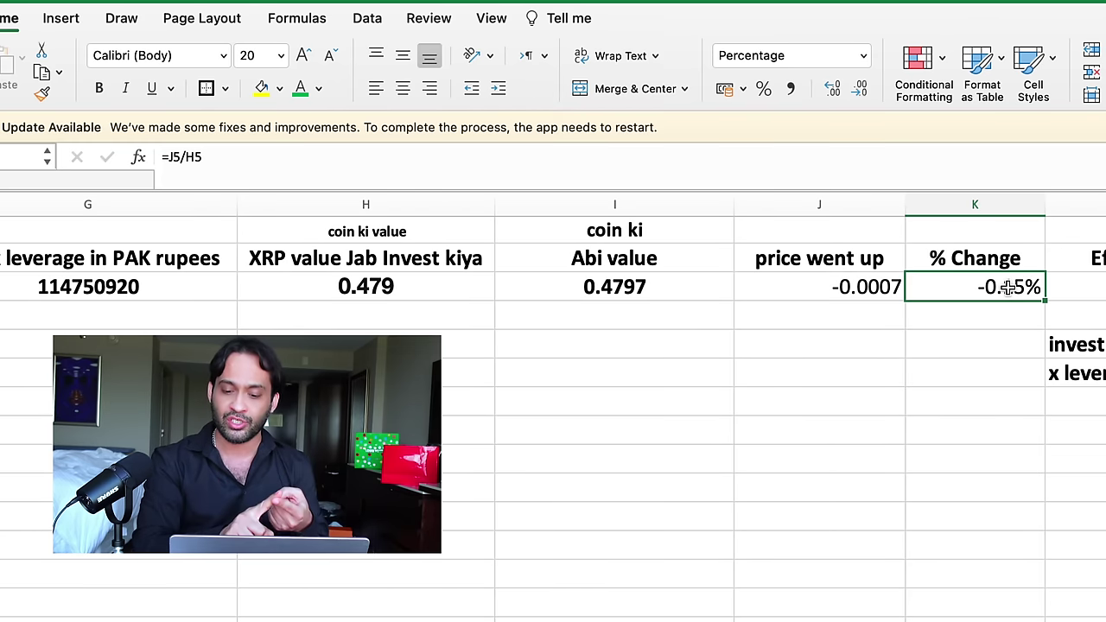
# Step: Inspect the Effect on PNL cells L17 and L22 for the price-went-down scenario in the lower table
pyautogui.click(1075, 373)
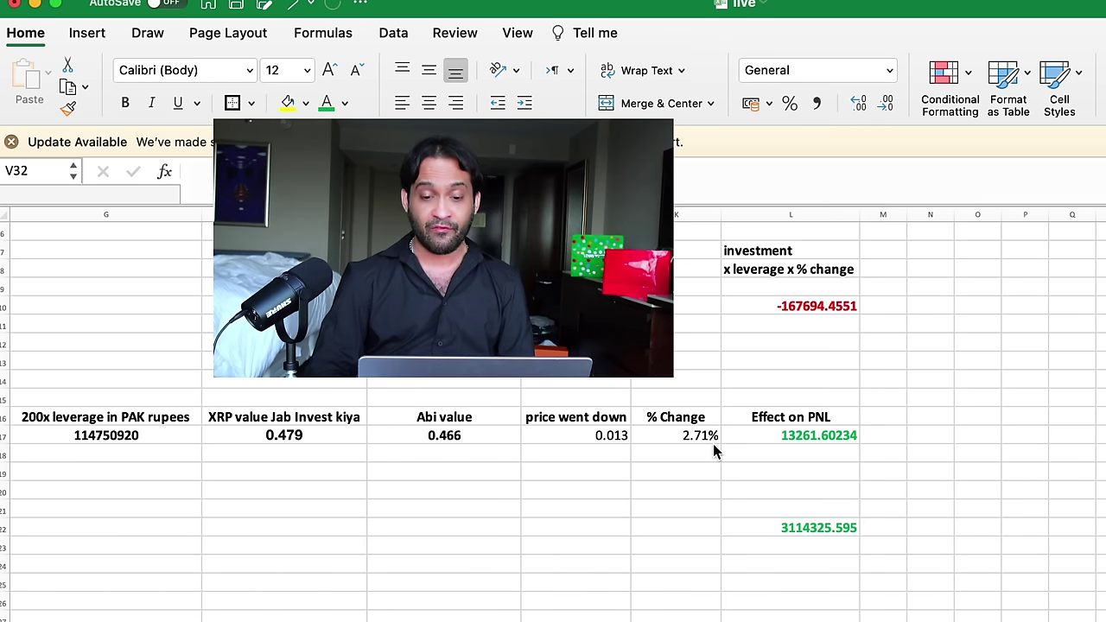
pyautogui.click(782, 441)
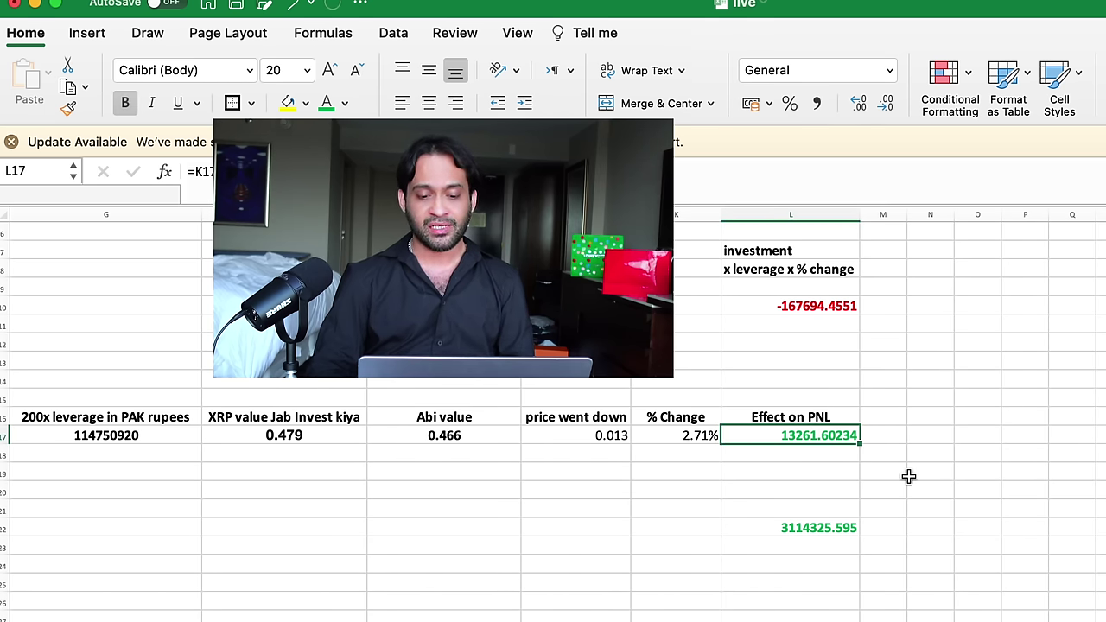
pyautogui.click(824, 530)
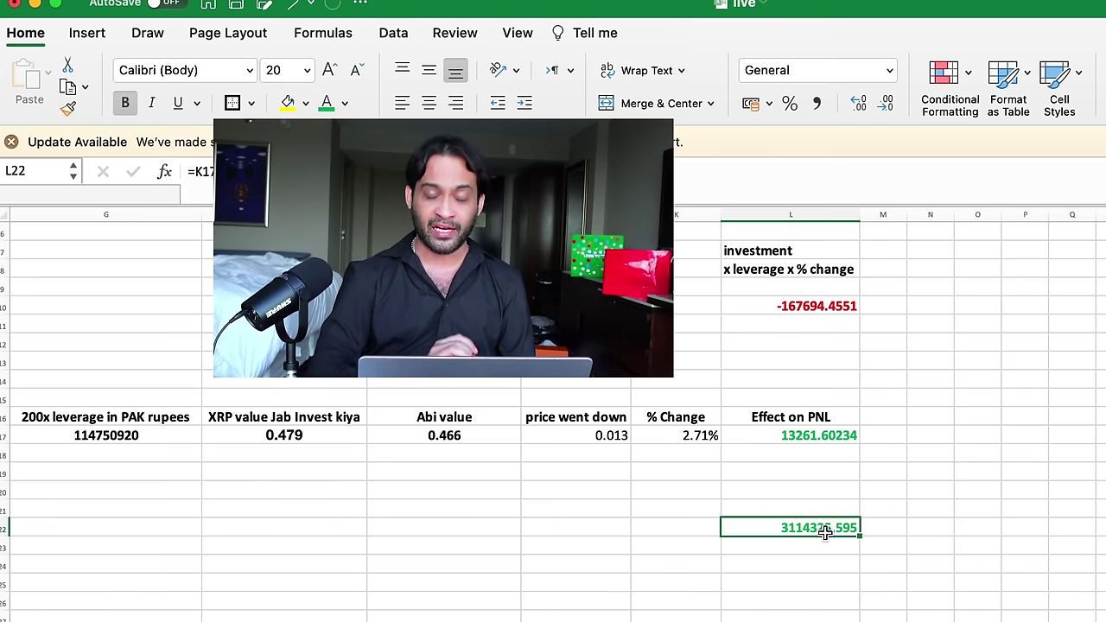